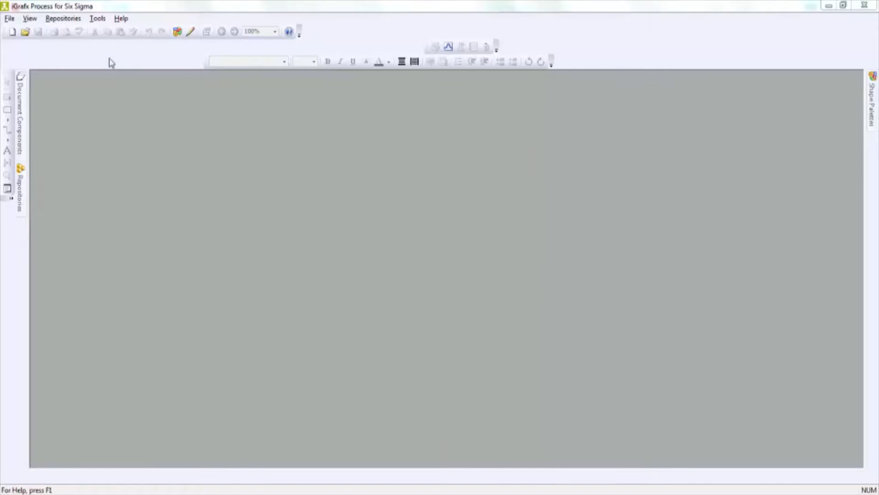
Create a new document from the value stream map template in the Value Stream Mapping category
left_click(13, 32)
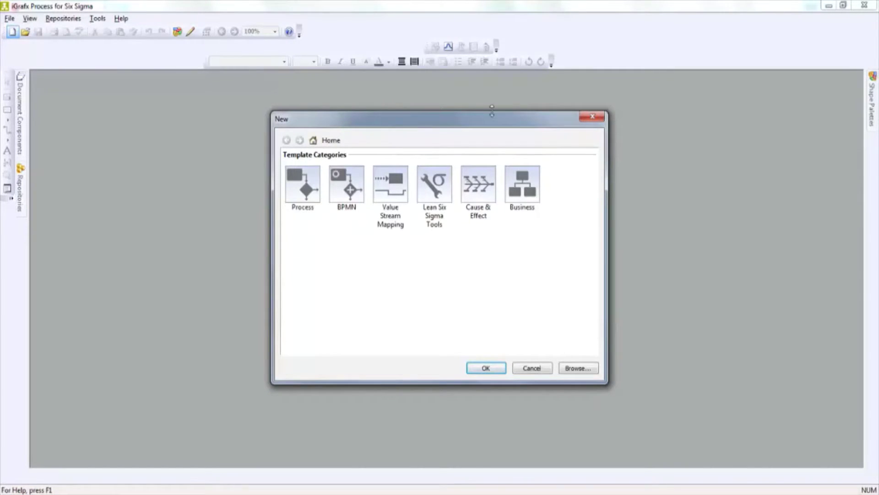
left_click(391, 189)
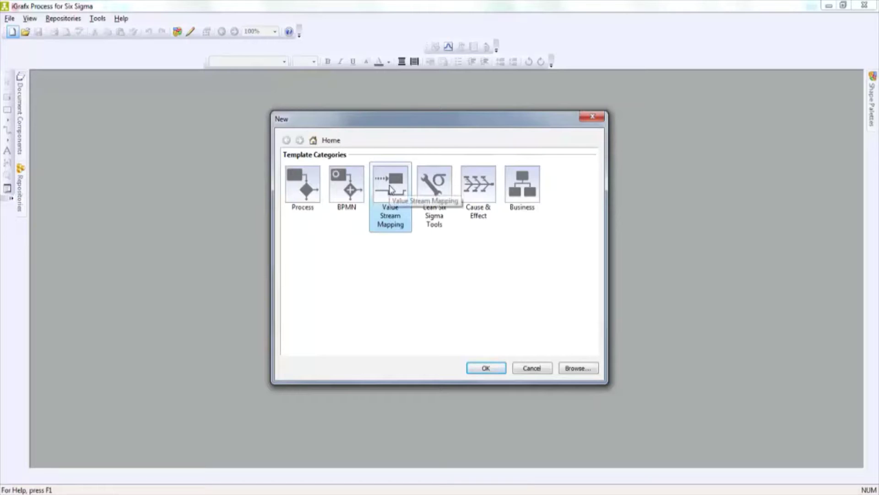
double_click(391, 189)
double_click(312, 187)
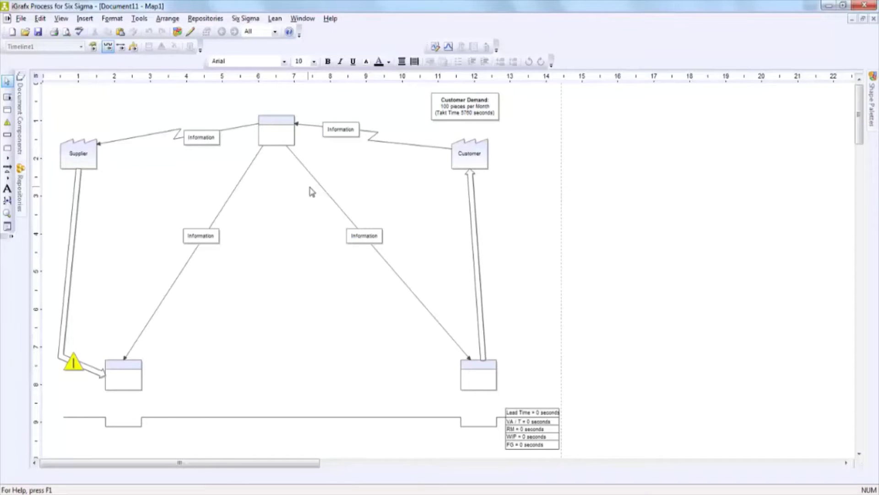
In the map's takt properties, enable custom work time, enter customer demand 9600 and takt time 45
double_click(470, 111)
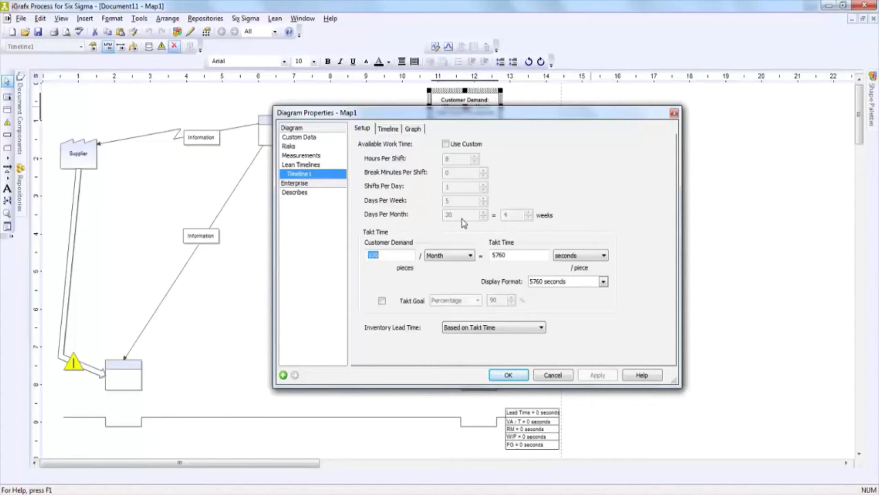
left_click(445, 144)
left_click(446, 144)
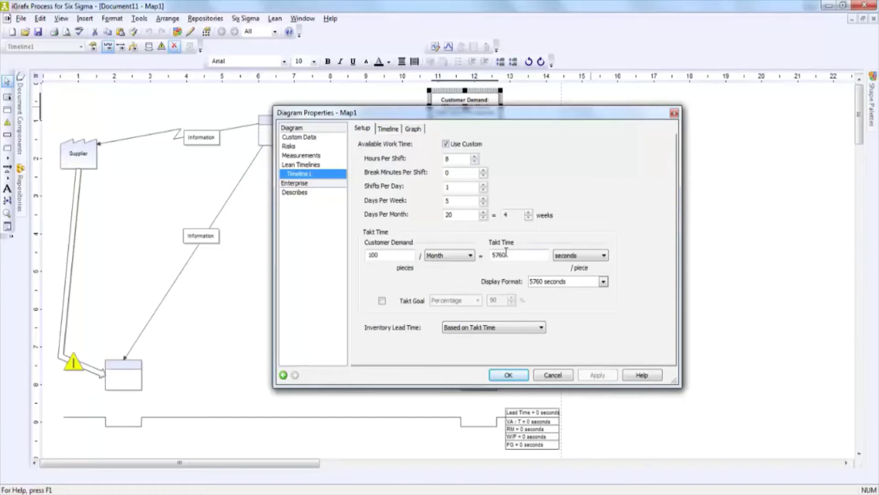
double_click(401, 256)
type("9600")
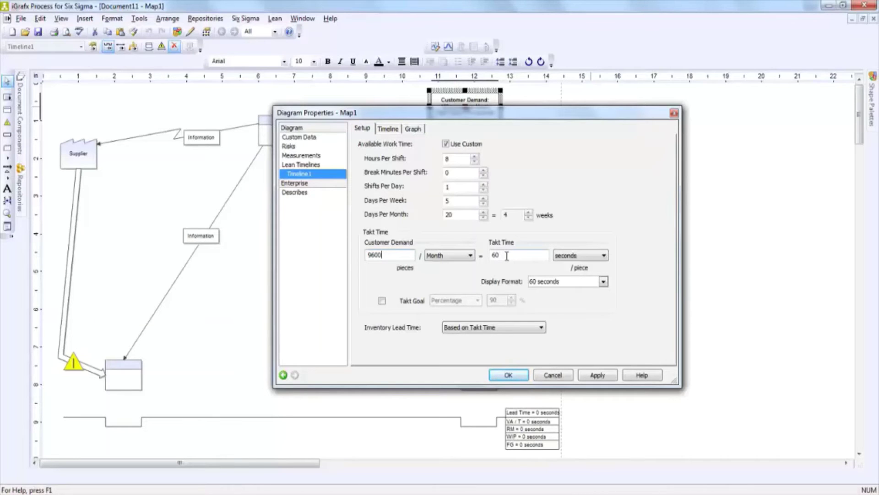
double_click(507, 255)
type("45")
Enable the timeline distance line and the work balancing graph, then apply the Diagram Properties
left_click(387, 130)
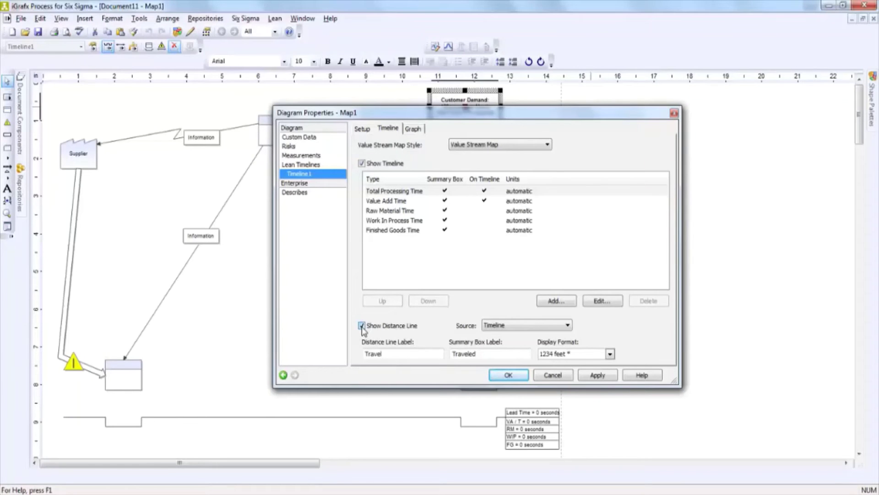
left_click(414, 129)
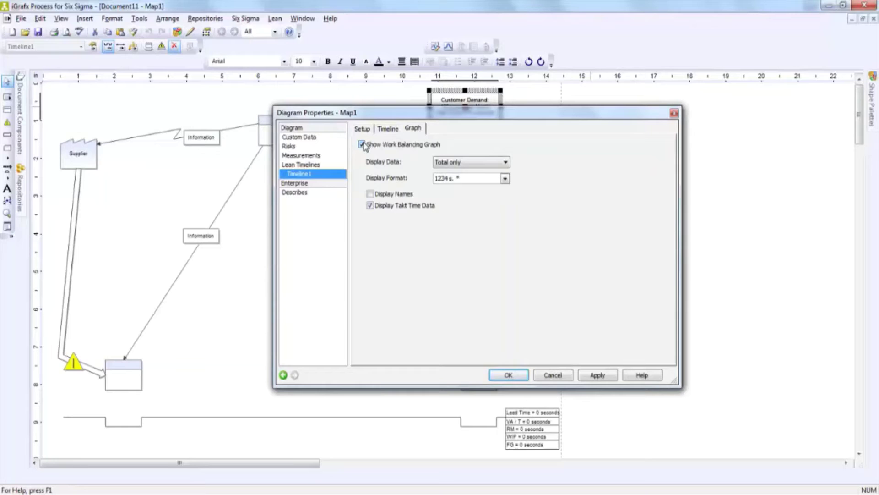
left_click(515, 379)
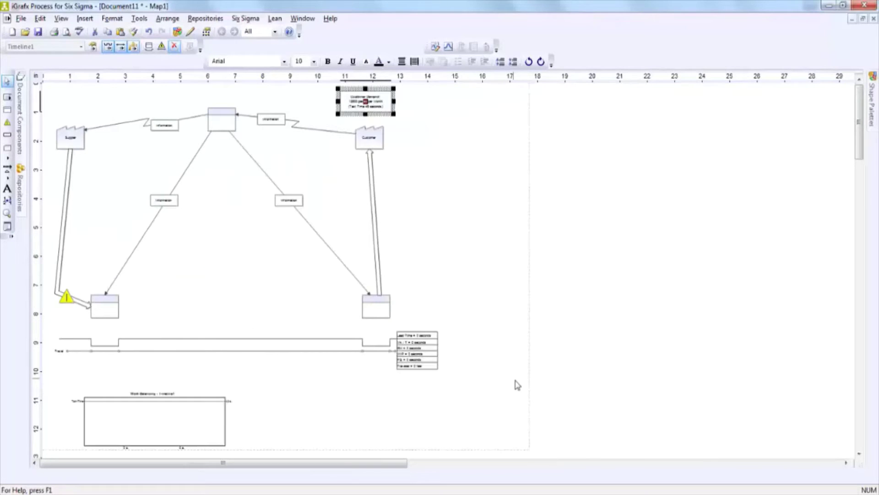
Zoom to 75% and label the top process box CONTROL in capital letters
left_click(275, 31)
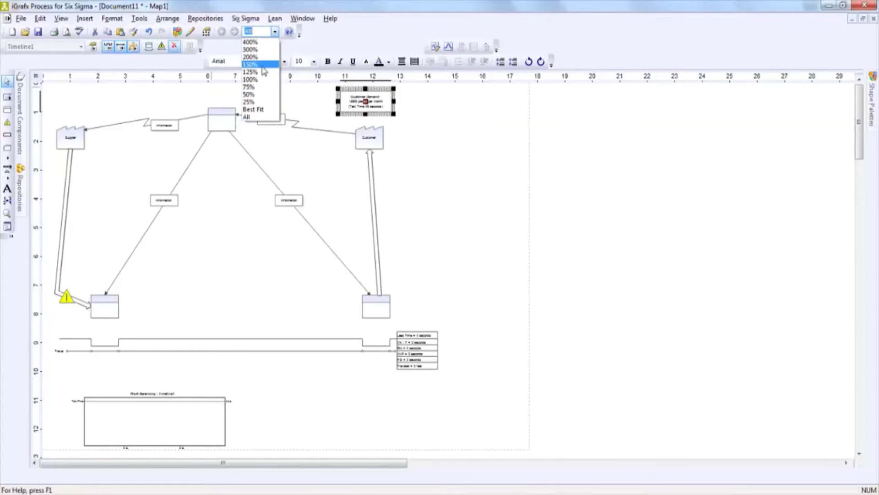
left_click(260, 87)
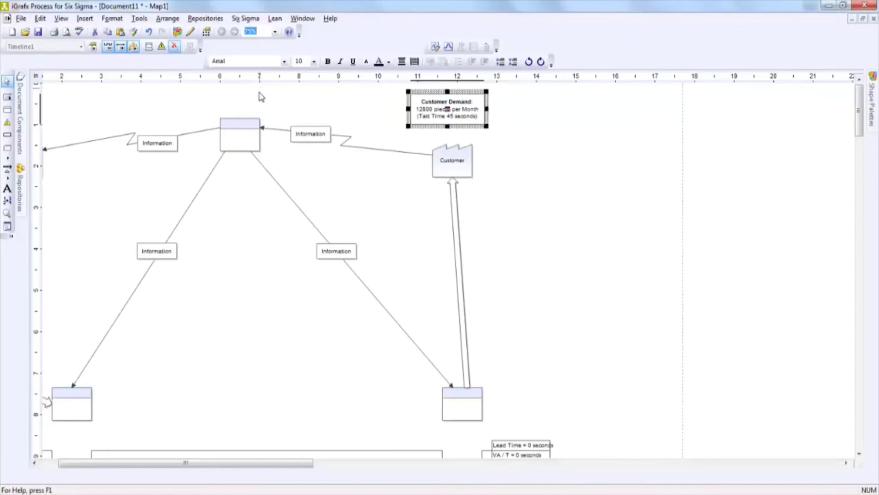
left_click(243, 126)
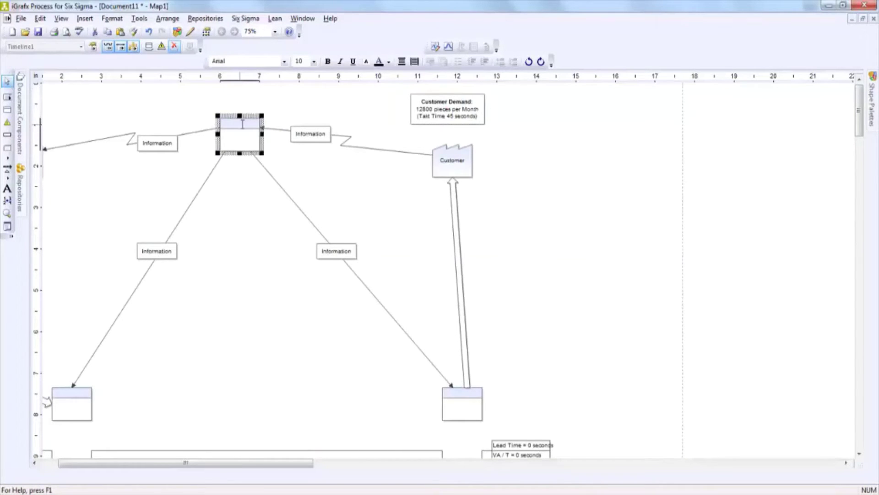
key("Caps_Lock")
type("CONTROL")
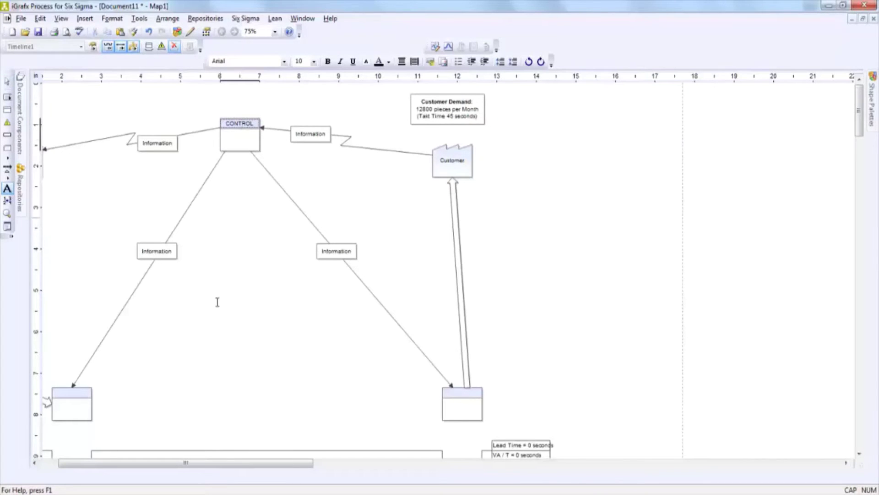
left_click_drag(237, 463, 219, 463)
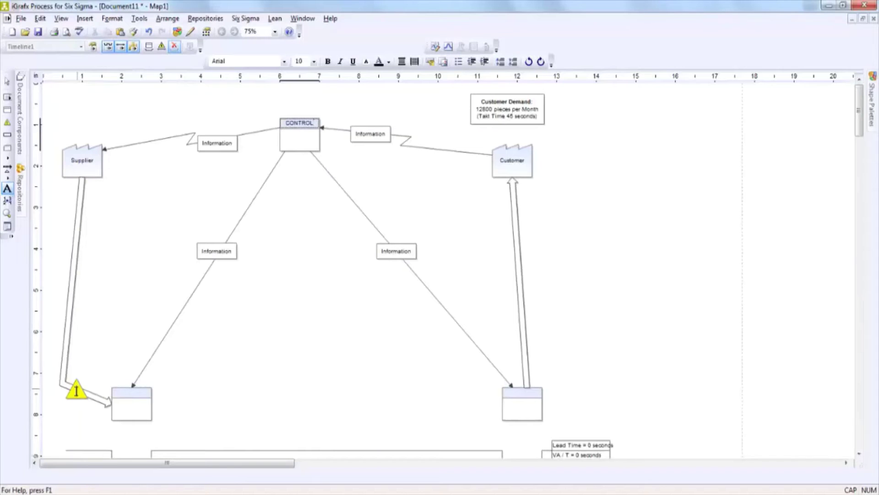
Enter 200 pieces in the inventory triangle's Lean properties and confirm
double_click(76, 390)
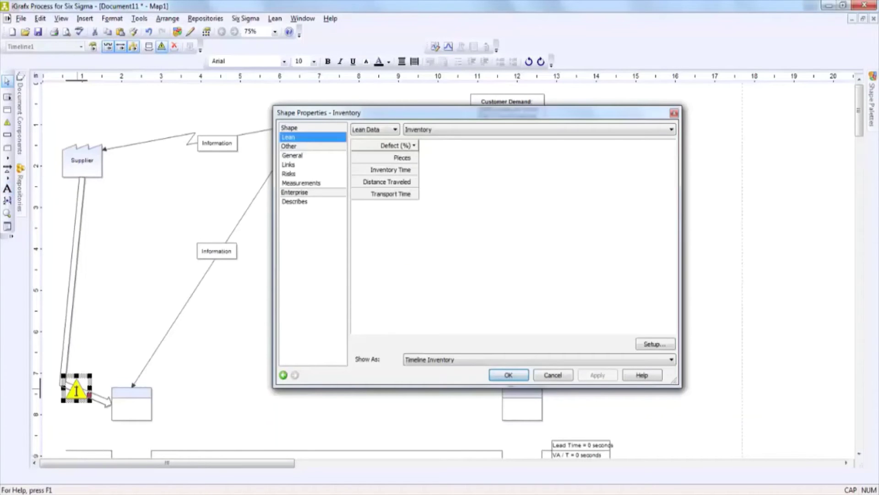
left_click(439, 158)
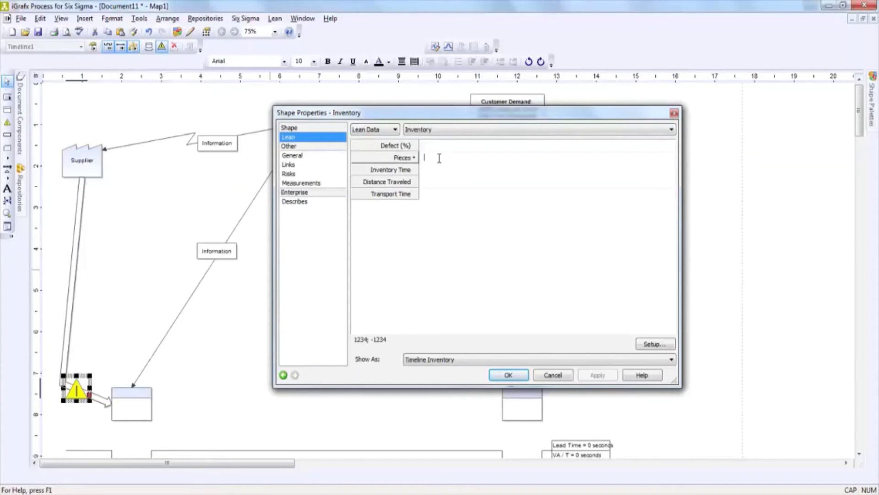
type("200")
left_click(509, 374)
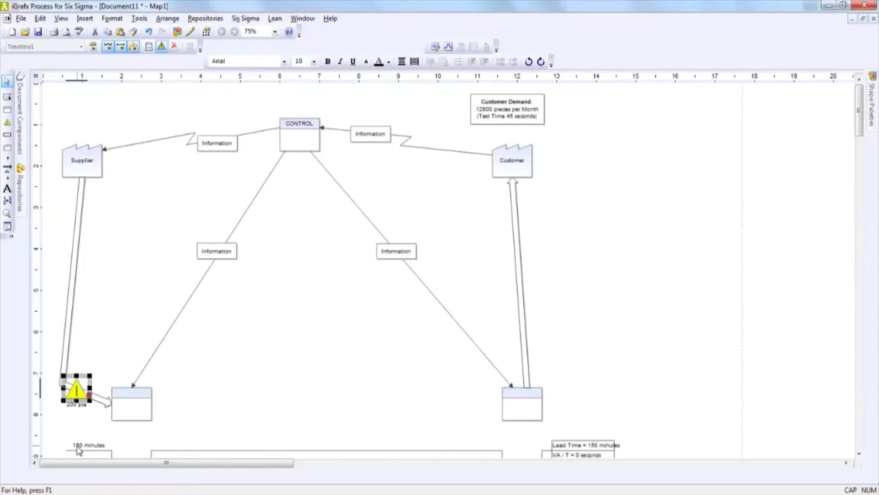
Give the first process a 12 s cycle time, 3 s value add and 9 s non-value add
double_click(139, 396)
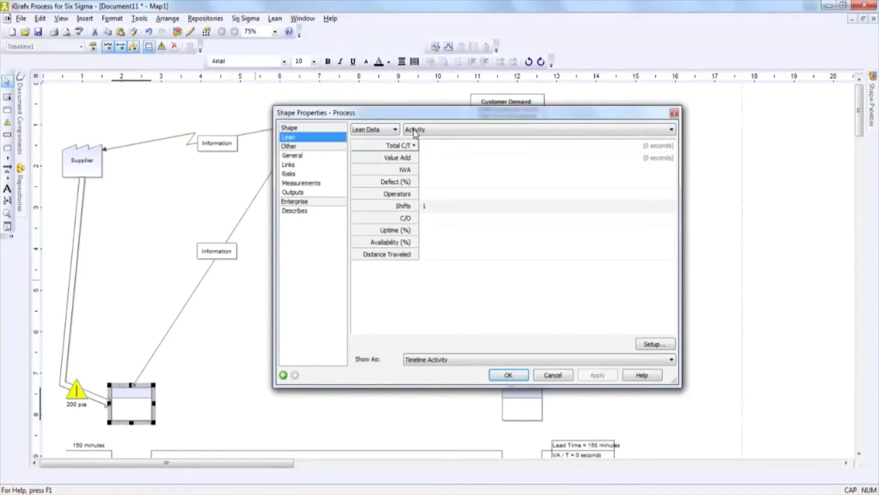
left_click(430, 145)
type("12")
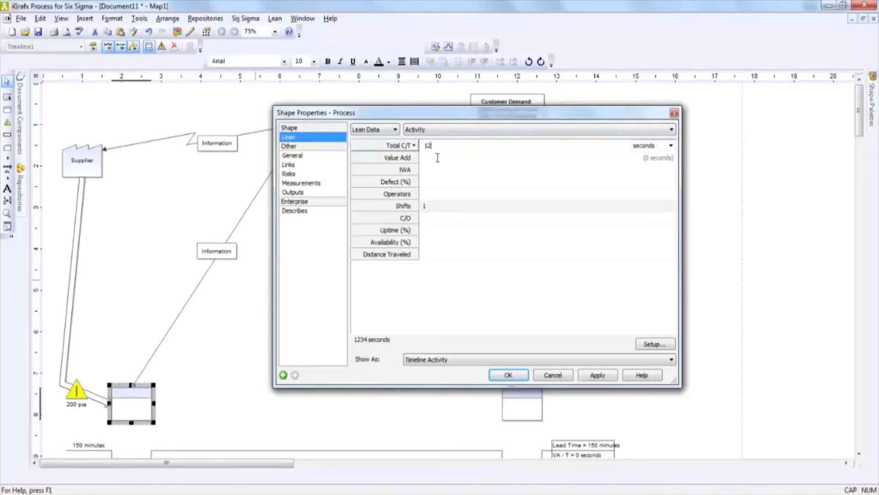
left_click(437, 158)
type("3")
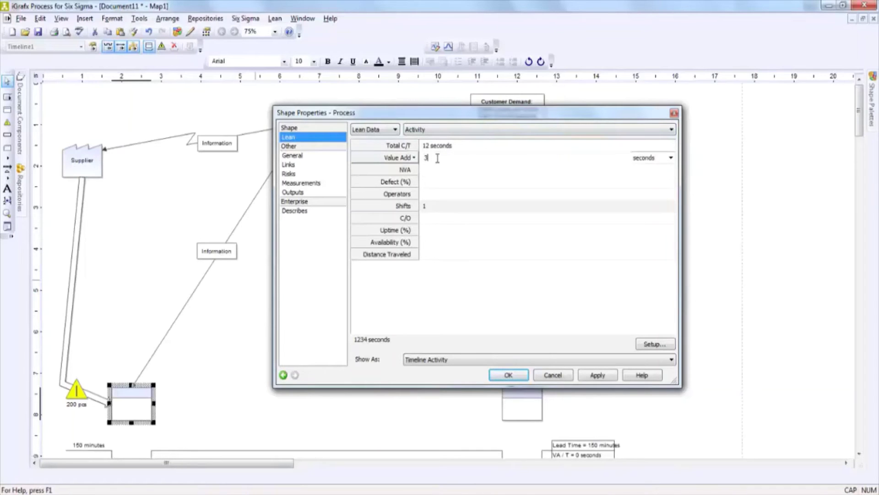
left_click(431, 170)
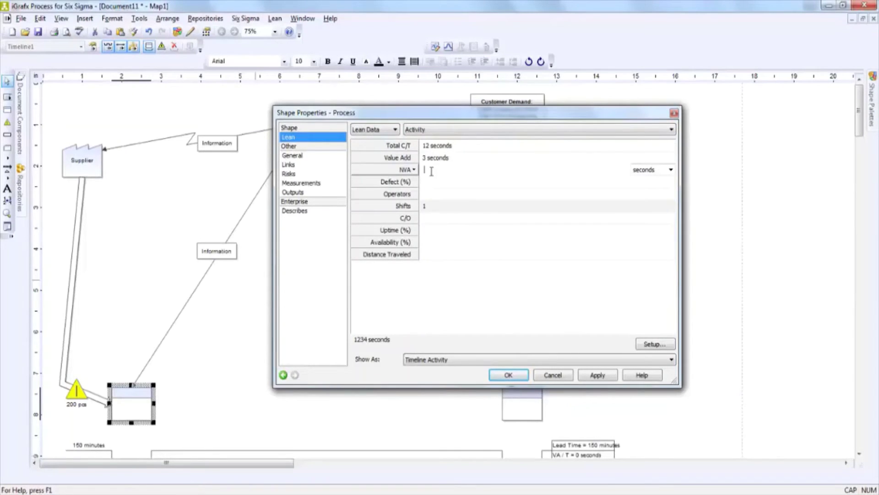
type("9")
Add 2% defects and a 12-minute changeover, then apply the first process's lean data
left_click(431, 181)
type("2")
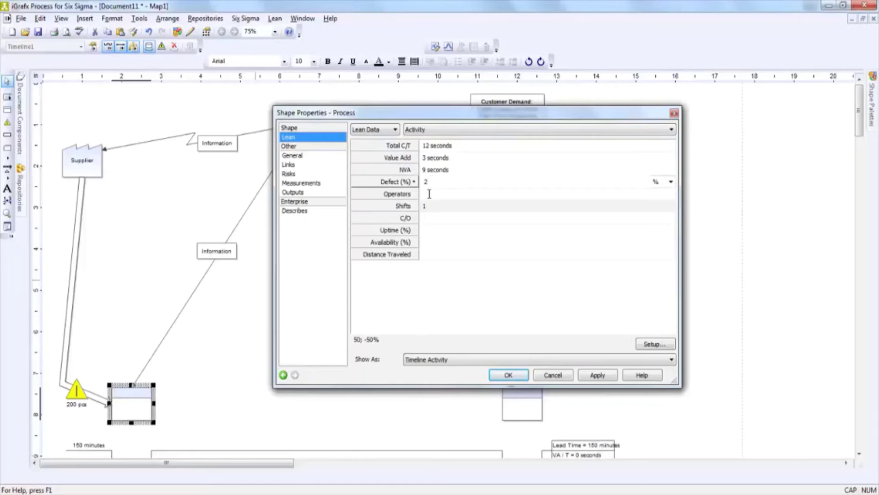
left_click(430, 193)
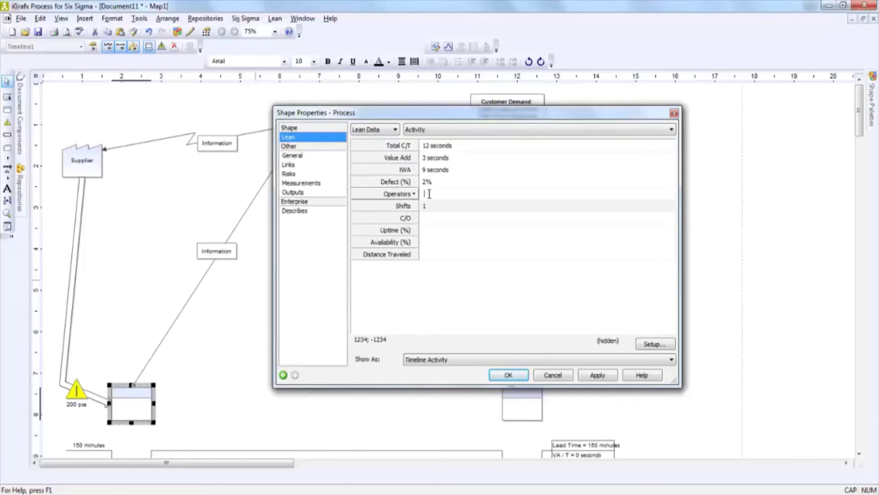
left_click(430, 222)
type("12")
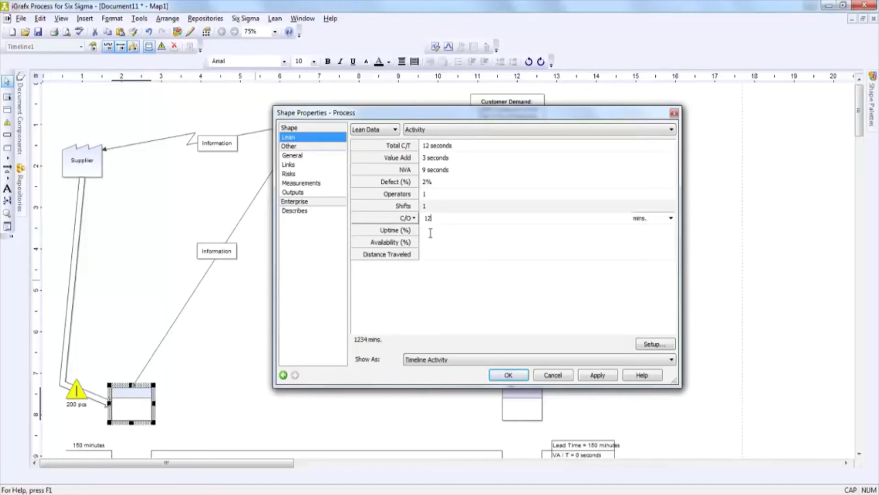
left_click(429, 255)
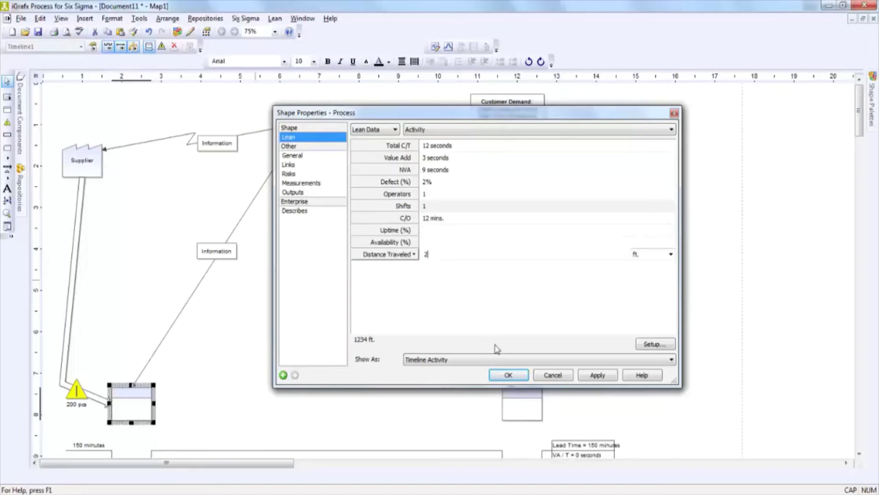
left_click(509, 376)
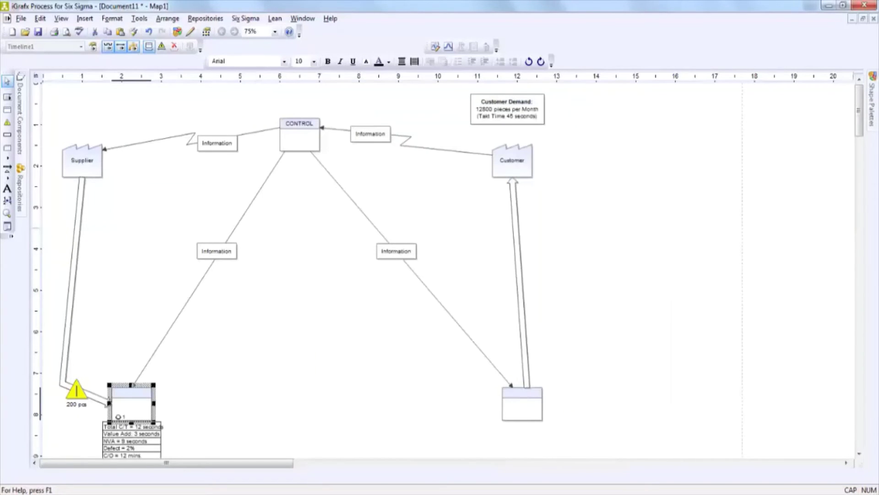
left_click_drag(865, 112, 864, 137)
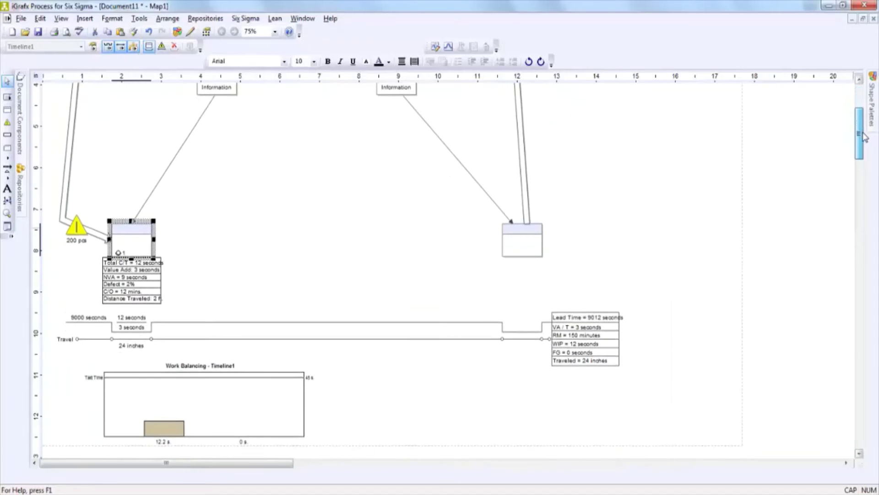
Place a new process box midway along the flow and connect it to the right-hand process
left_click(8, 111)
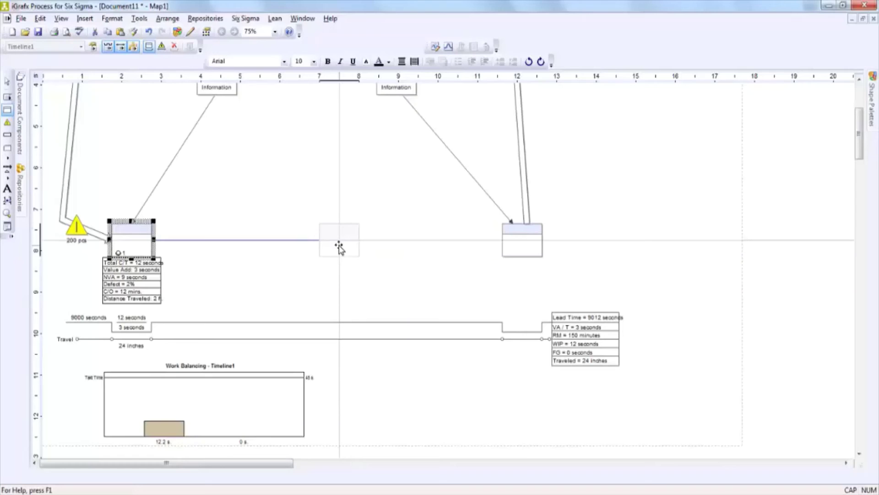
left_click(339, 247)
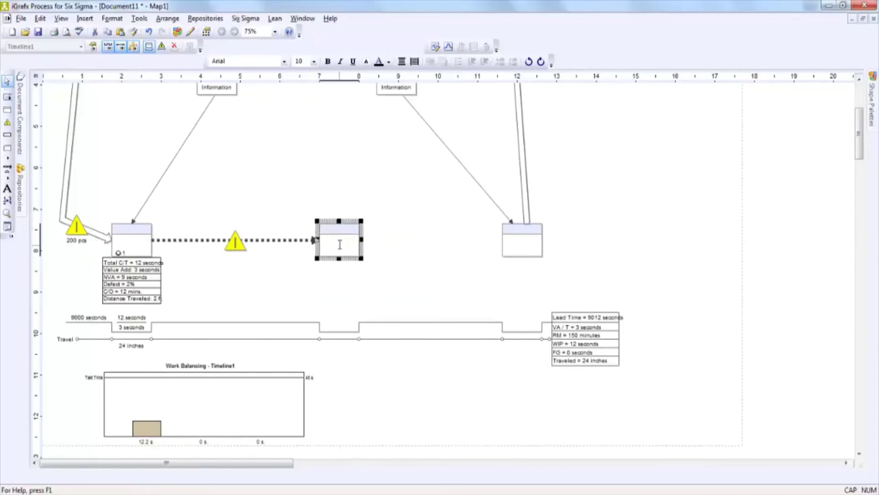
left_click_drag(360, 240, 513, 234)
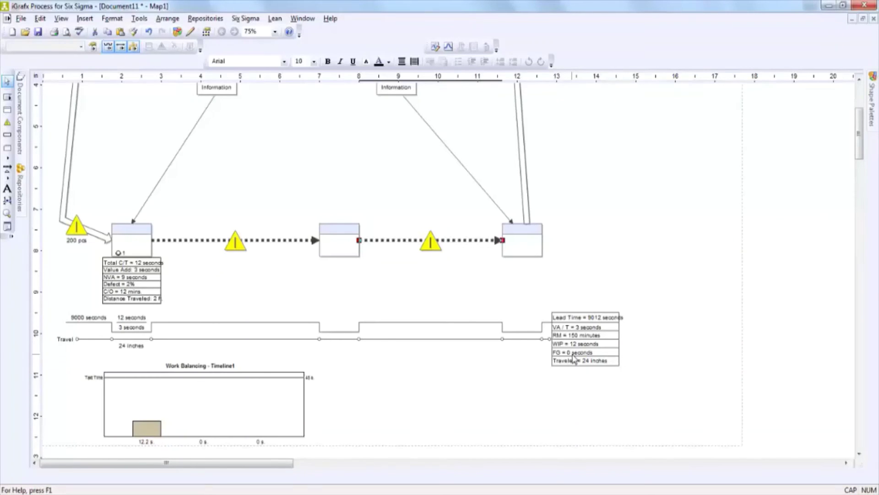
Add the child VSM diagram Map2 to the middle process, then go back to Map1
left_click(335, 234)
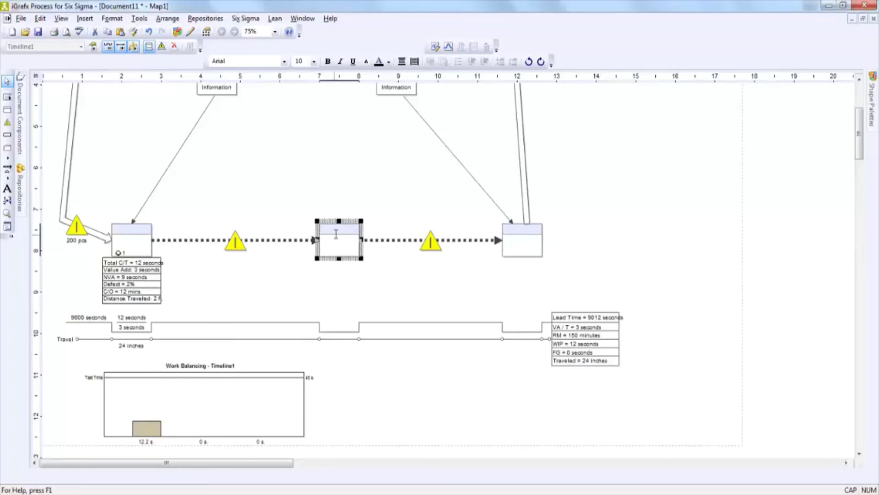
right_click(336, 234)
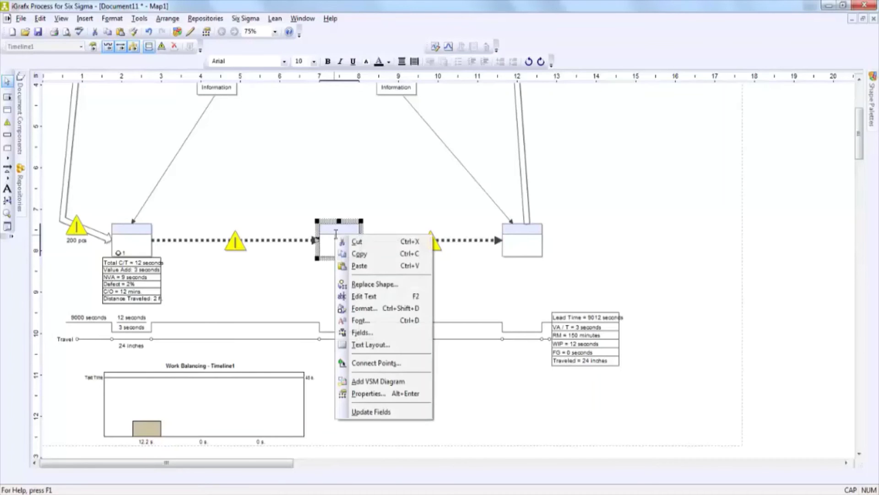
left_click(377, 382)
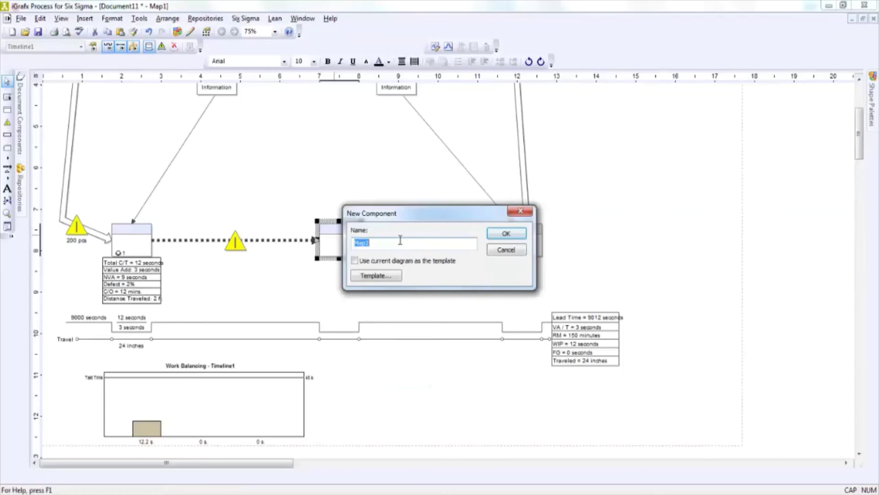
left_click(508, 234)
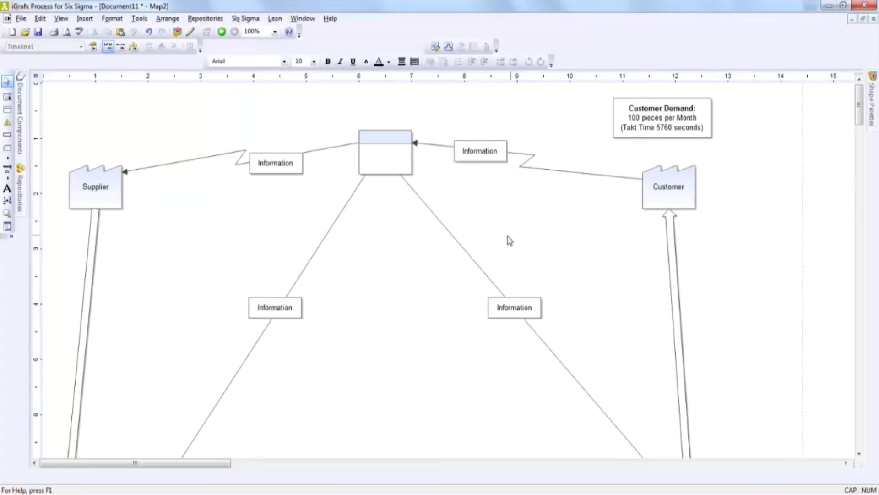
left_click(221, 33)
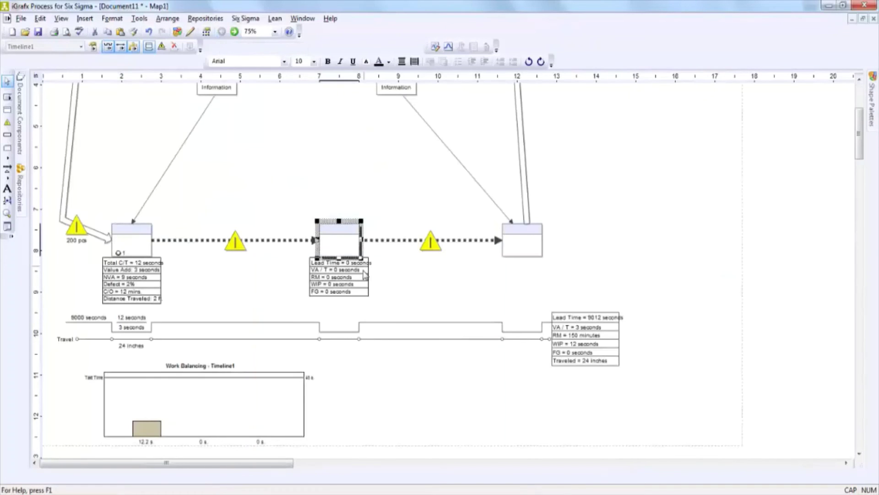
left_click(505, 249)
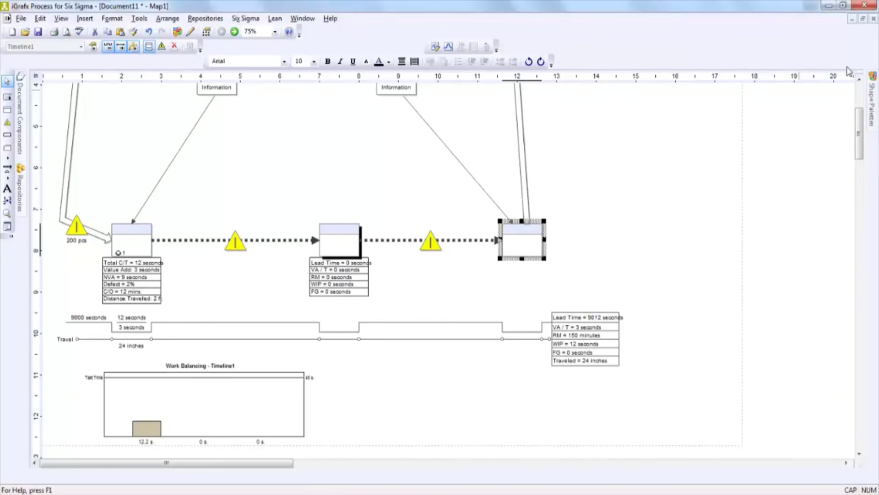
Drop the VSM Standard Truck shape onto the supplier's delivery arrow
left_click_drag(859, 133, 866, 112)
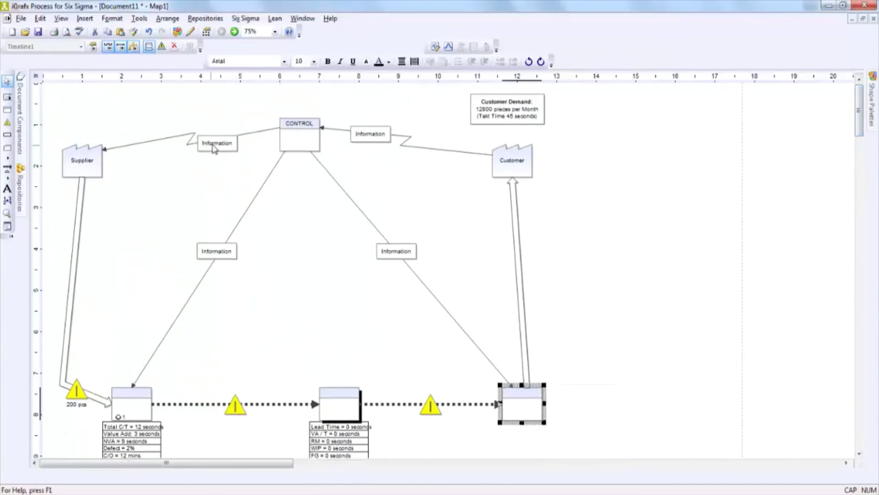
mouse_move(875, 116)
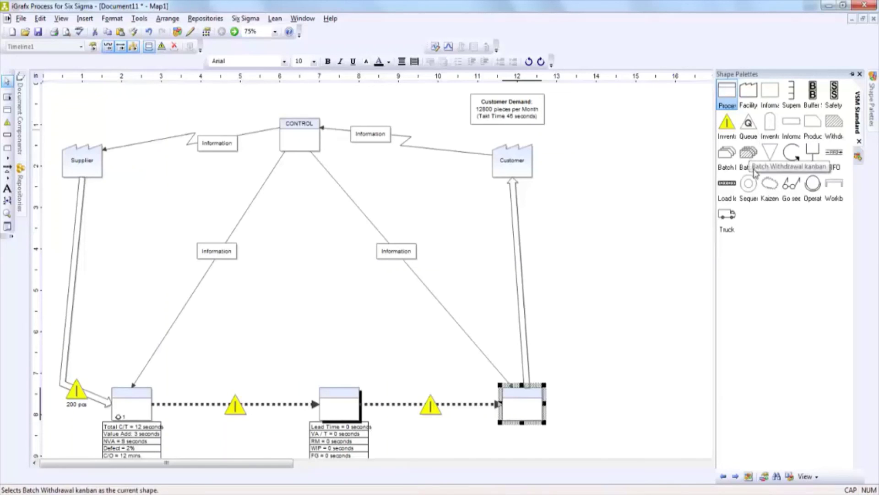
left_click(728, 216)
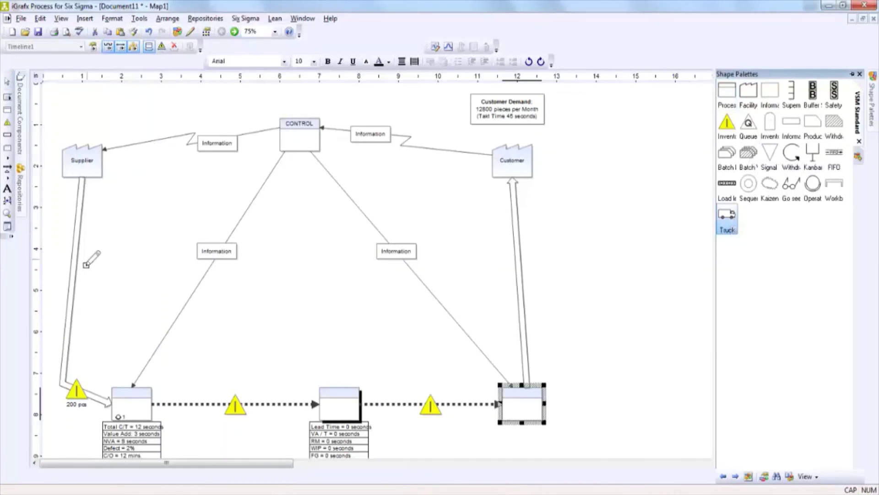
left_click(73, 274)
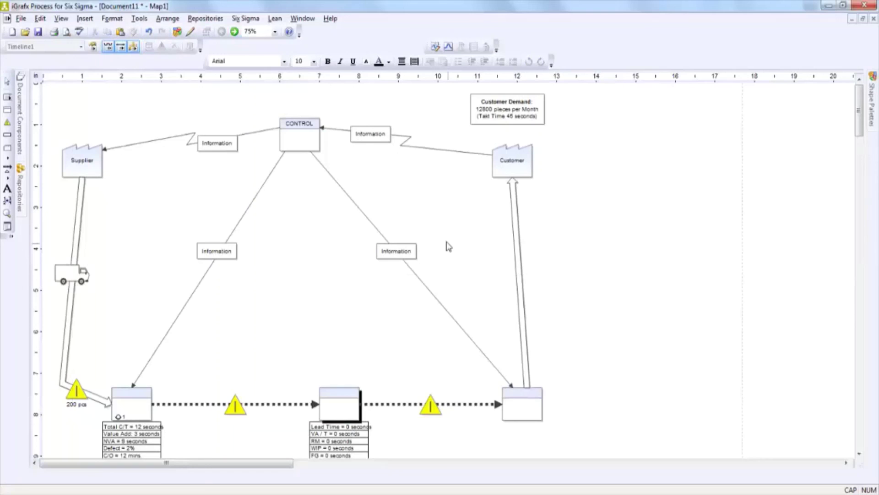